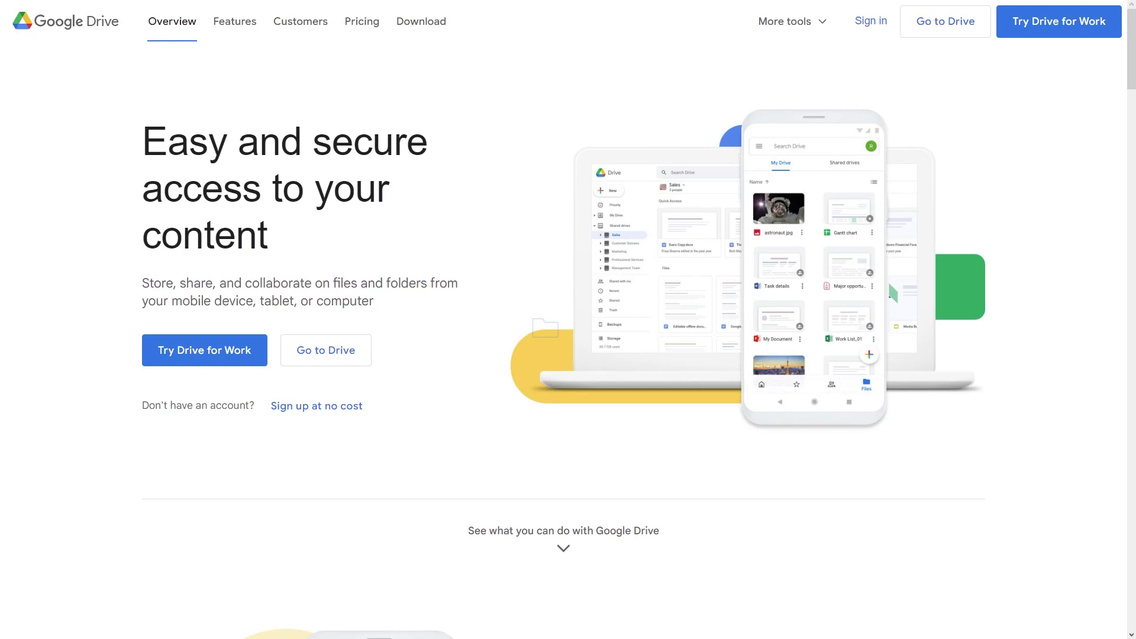
- Jump to the Google Drive Features section, then read down through integrations and search to the customer testimonials
{"action": "left_click", "coordinate": [235, 21]}
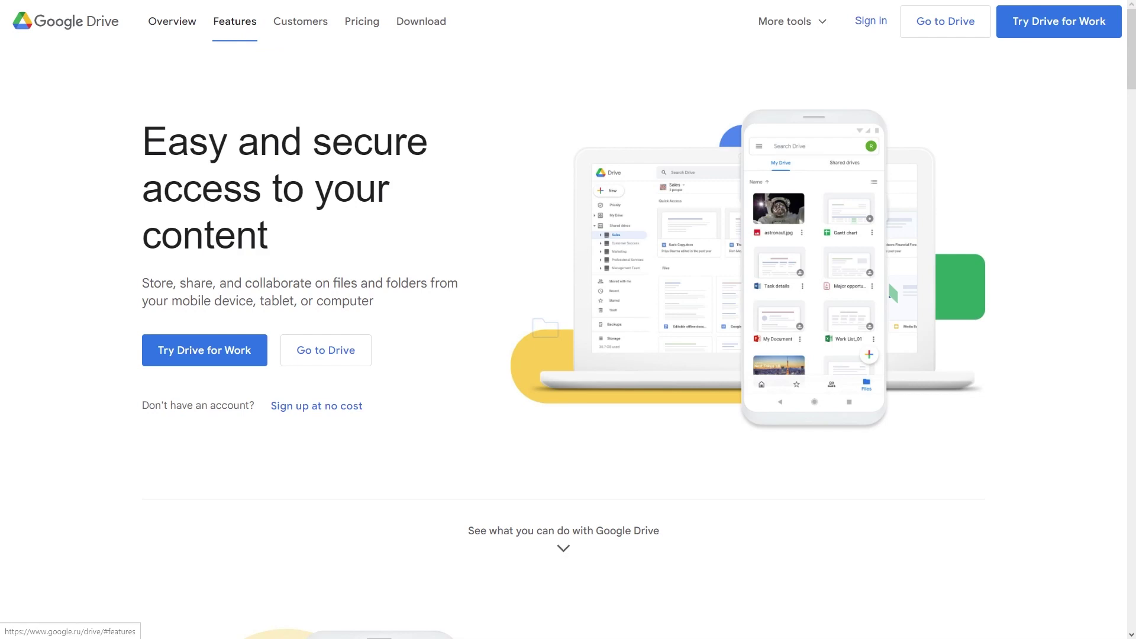
{"action": "scroll", "coordinate": [568, 319], "scroll_direction": "down", "scroll_amount": 5}
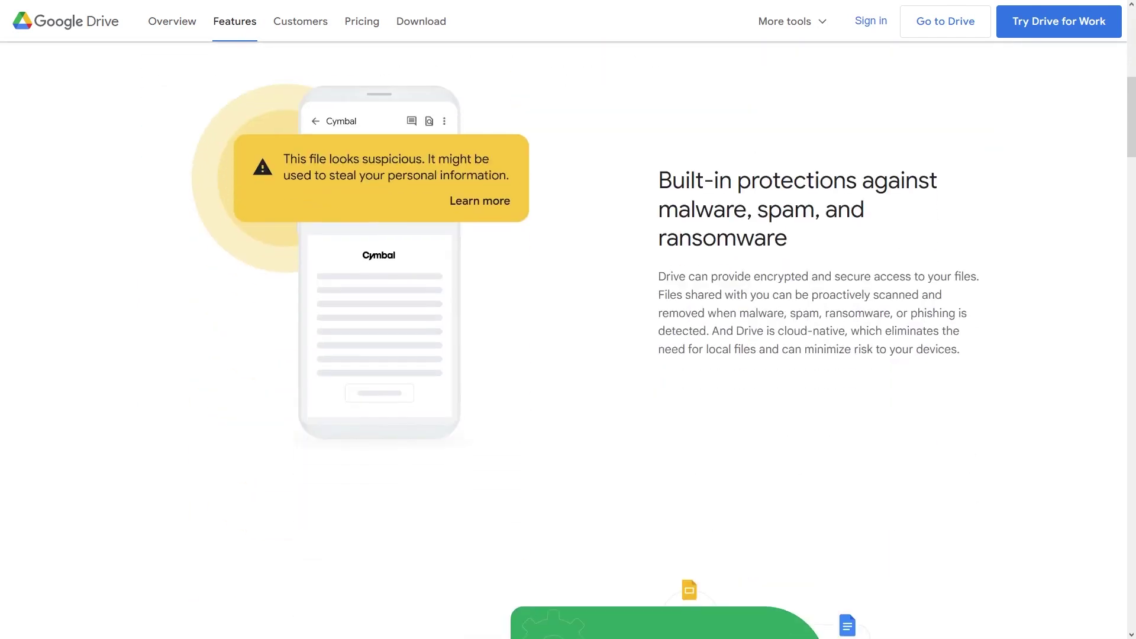
{"action": "scroll", "coordinate": [569, 320], "scroll_direction": "down", "scroll_amount": 5}
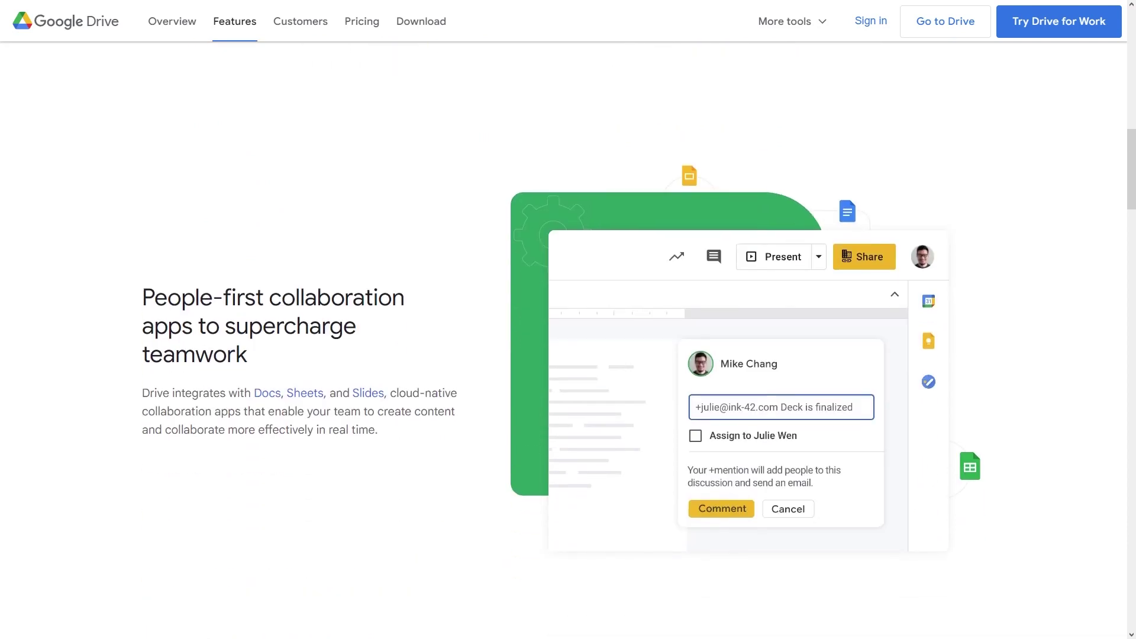
{"action": "scroll", "coordinate": [569, 320], "scroll_direction": "down", "scroll_amount": 5}
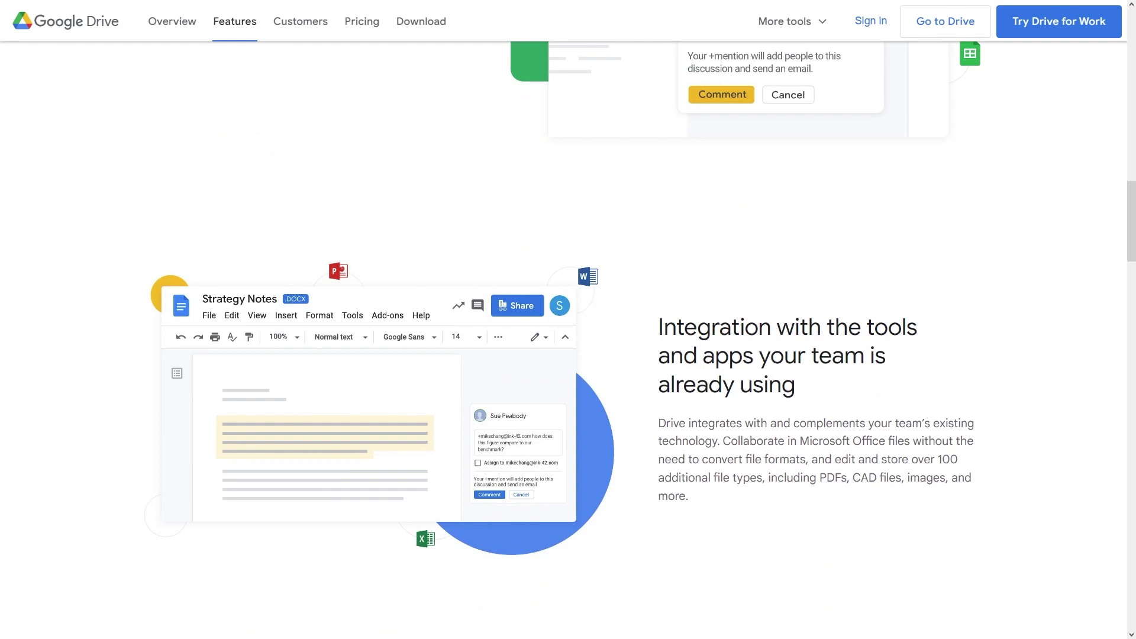
{"action": "scroll", "coordinate": [569, 320], "scroll_direction": "down", "scroll_amount": 5}
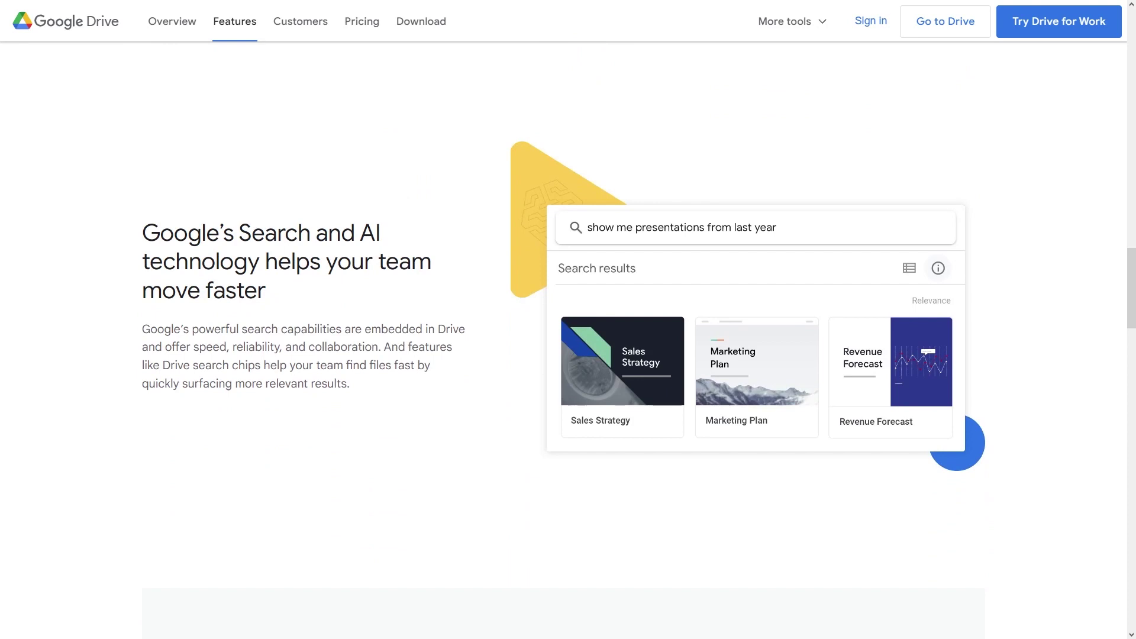
{"action": "scroll", "coordinate": [569, 320], "scroll_direction": "down", "scroll_amount": 5}
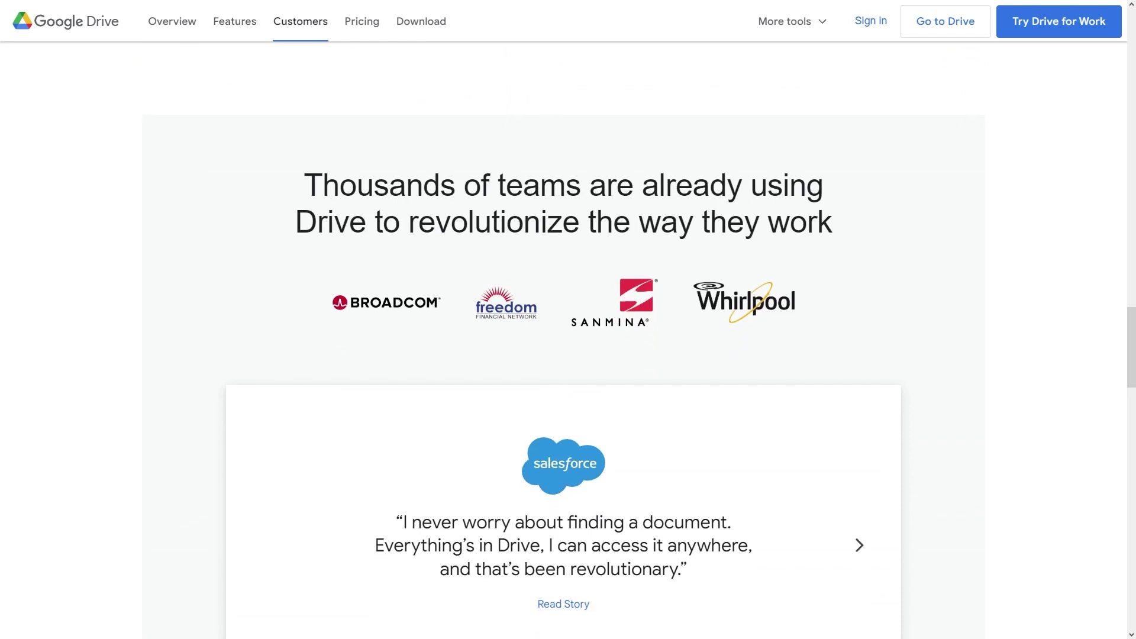
{"action": "scroll", "coordinate": [569, 321], "scroll_direction": "down", "scroll_amount": 5}
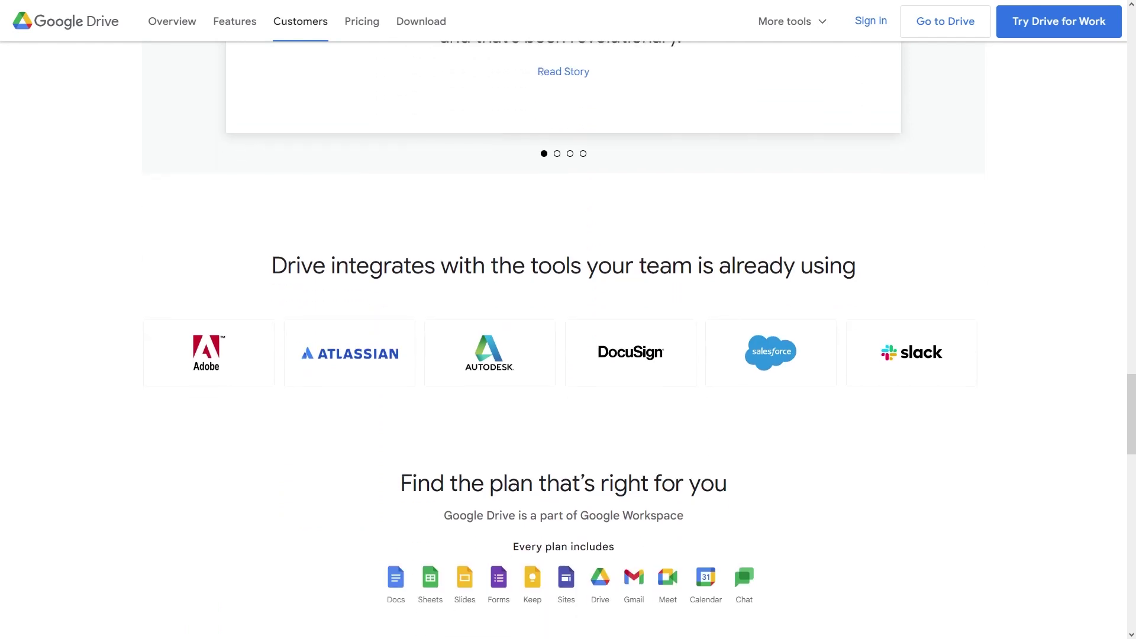
{"action": "scroll", "coordinate": [568, 320], "scroll_direction": "down", "scroll_amount": 4}
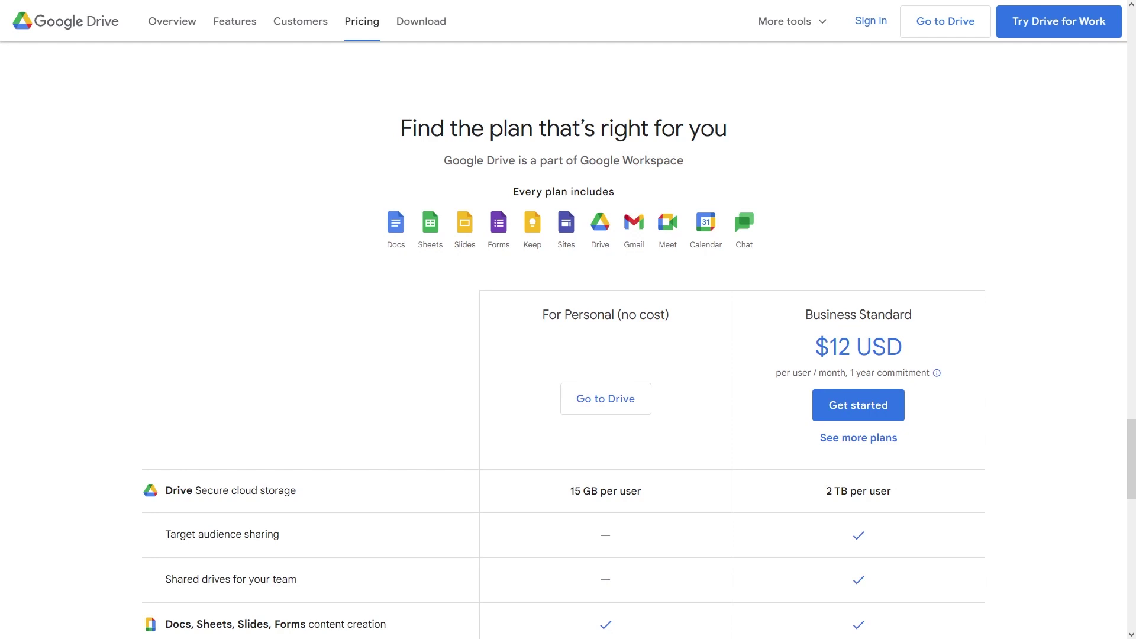
{"action": "scroll", "coordinate": [568, 320], "scroll_direction": "down", "scroll_amount": 3}
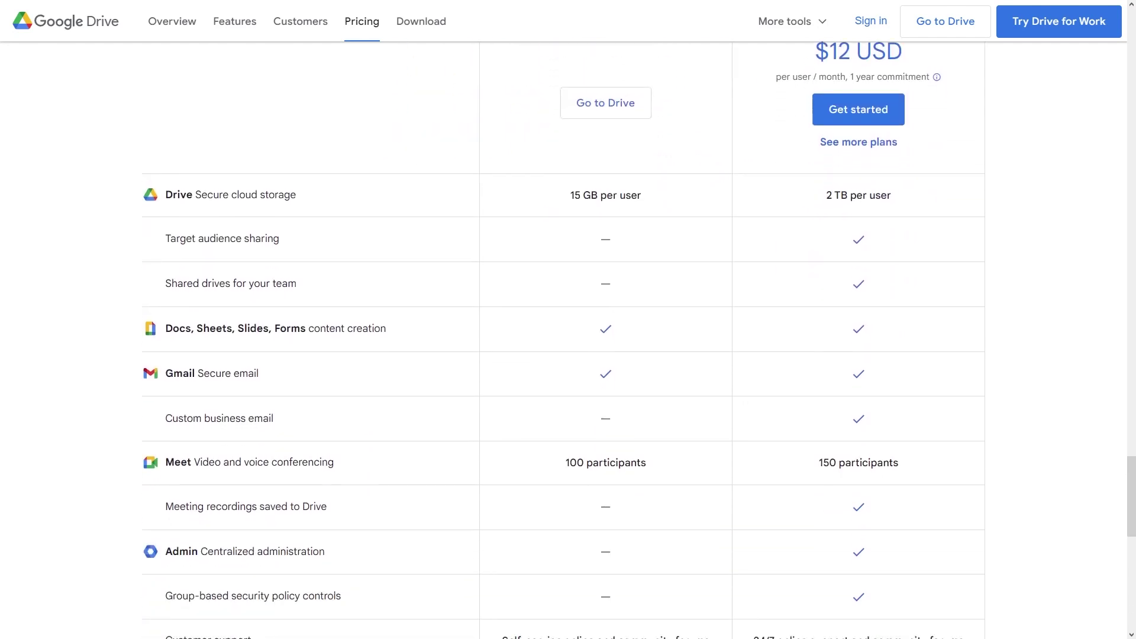
{"action": "scroll", "coordinate": [568, 337], "scroll_direction": "down", "scroll_amount": 1}
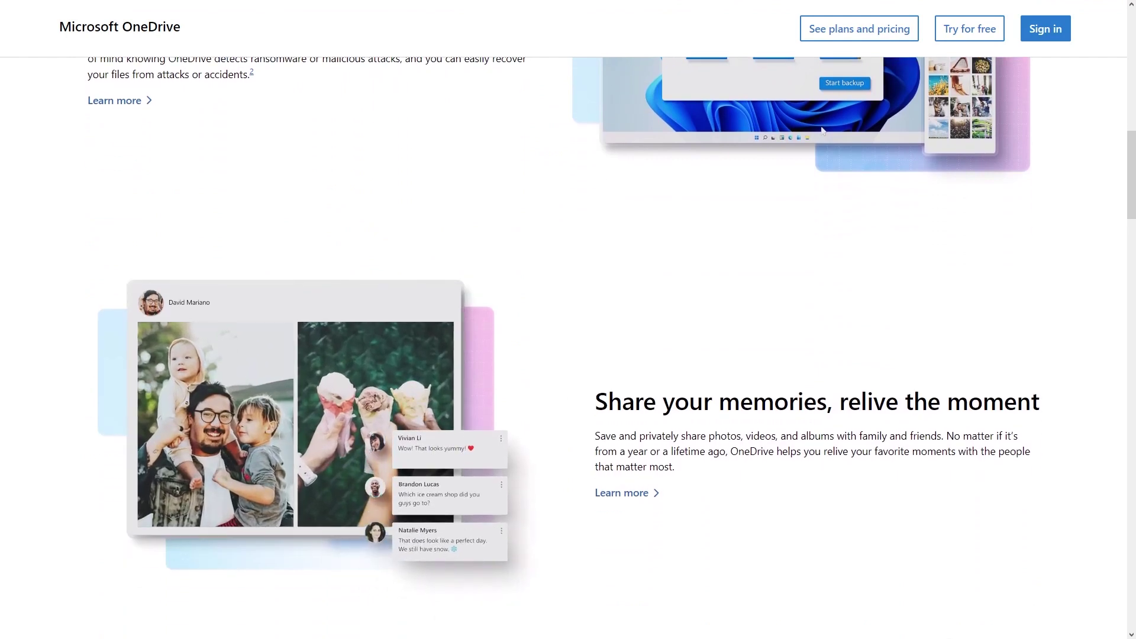
{"action": "scroll", "coordinate": [568, 347], "scroll_direction": "down", "scroll_amount": 5}
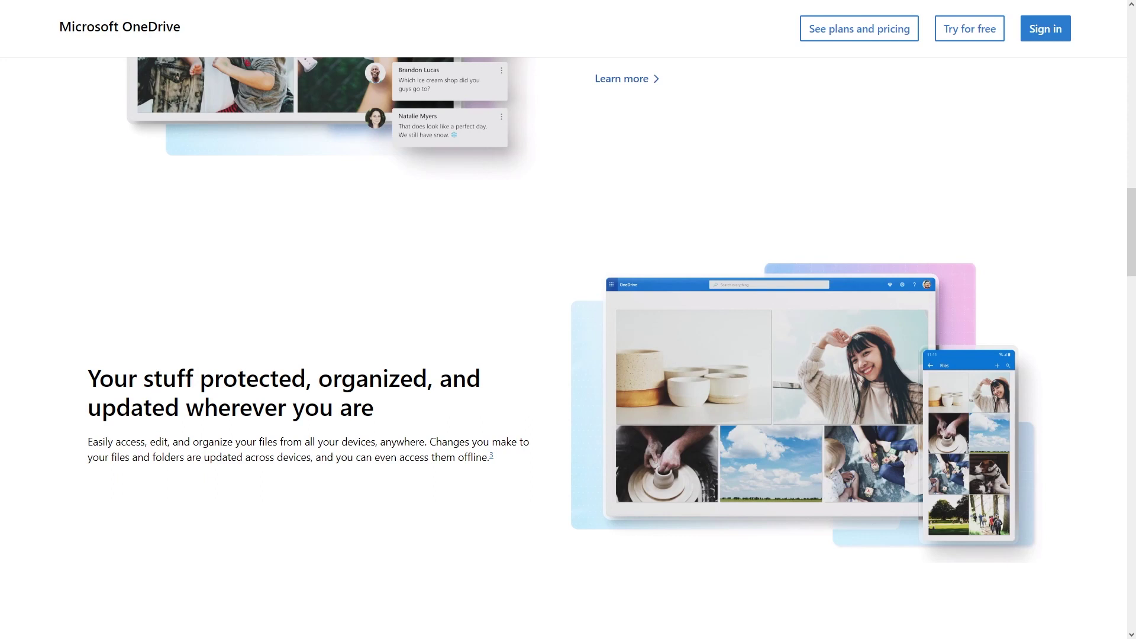
{"action": "scroll", "coordinate": [569, 321], "scroll_direction": "down", "scroll_amount": 4}
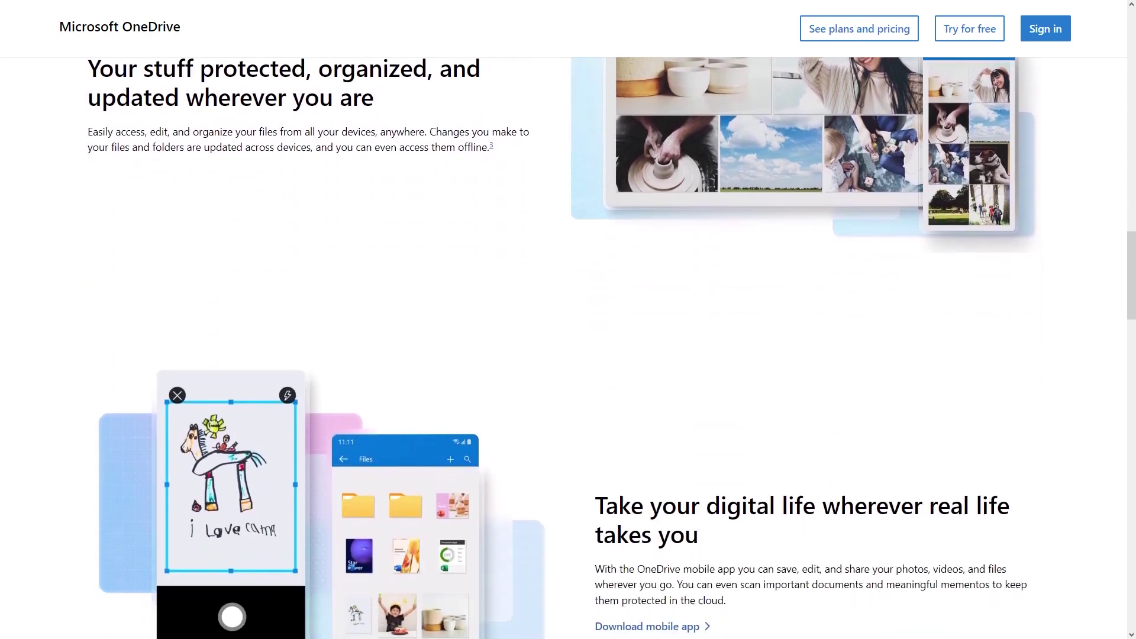
{"action": "scroll", "coordinate": [568, 320], "scroll_direction": "down", "scroll_amount": 3}
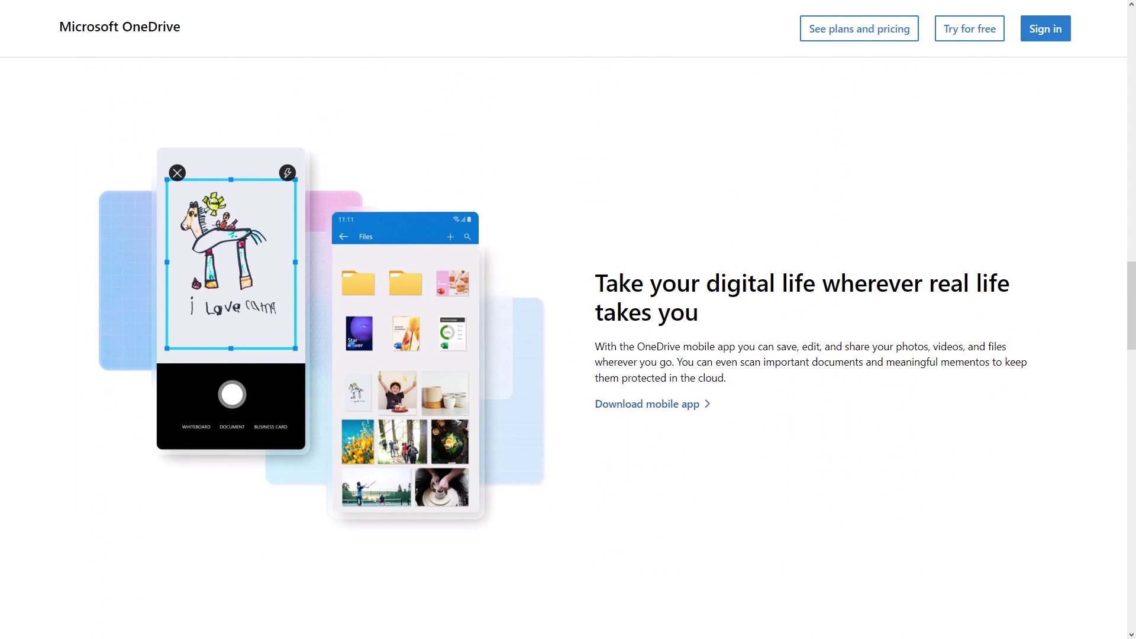
{"action": "scroll", "coordinate": [569, 320], "scroll_direction": "down", "scroll_amount": 4}
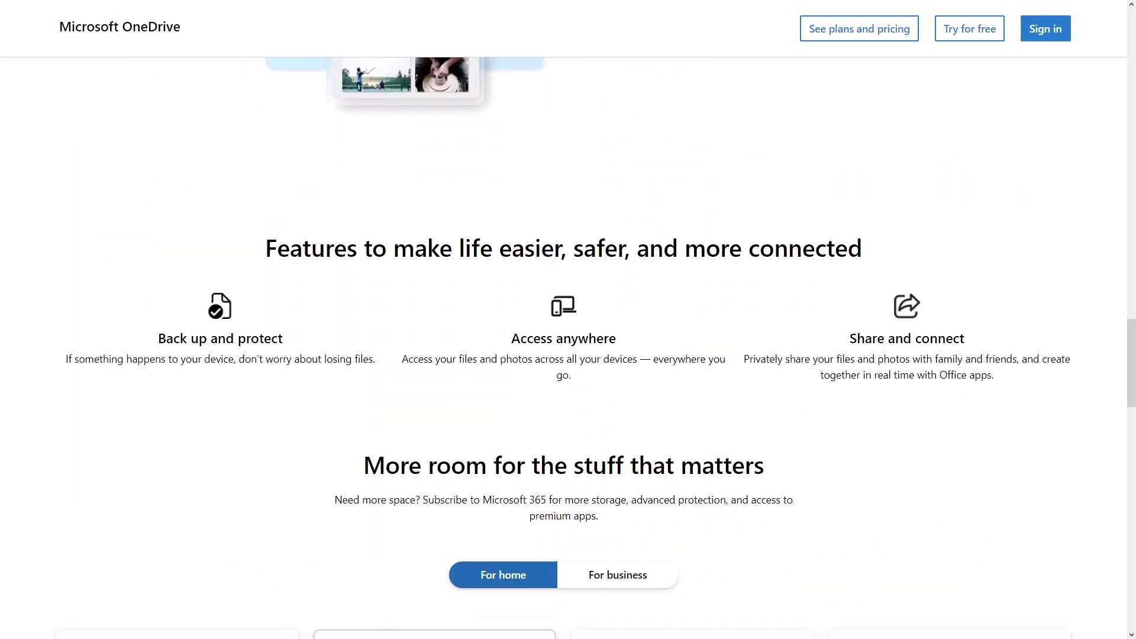
{"action": "scroll", "coordinate": [569, 320], "scroll_direction": "down", "scroll_amount": 4}
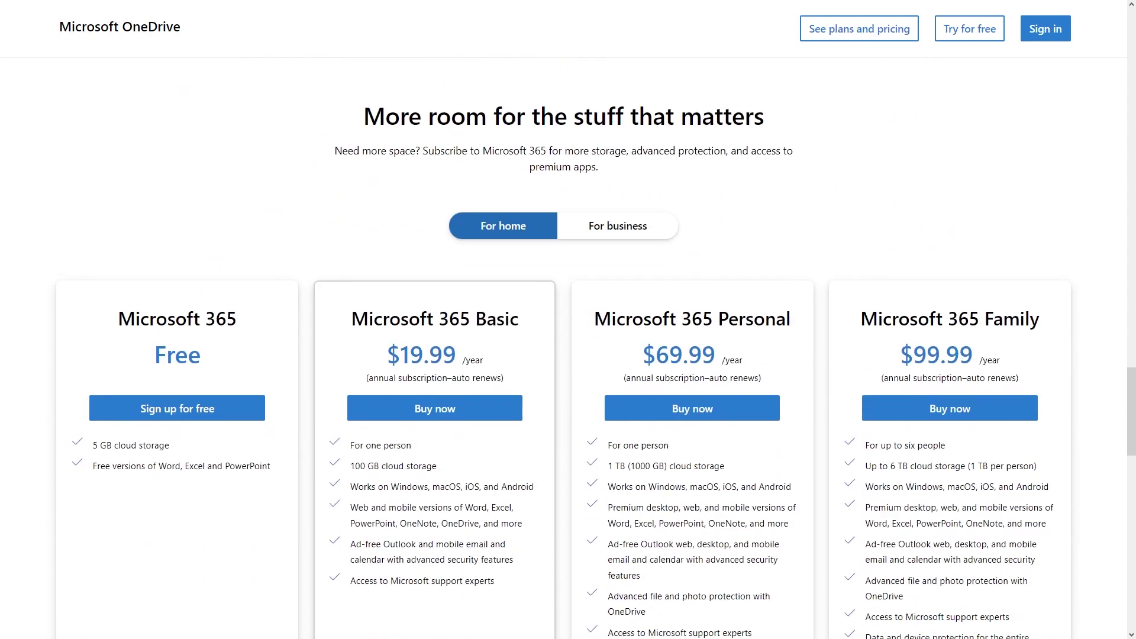
{"action": "scroll", "coordinate": [563, 344], "scroll_direction": "down", "scroll_amount": 1}
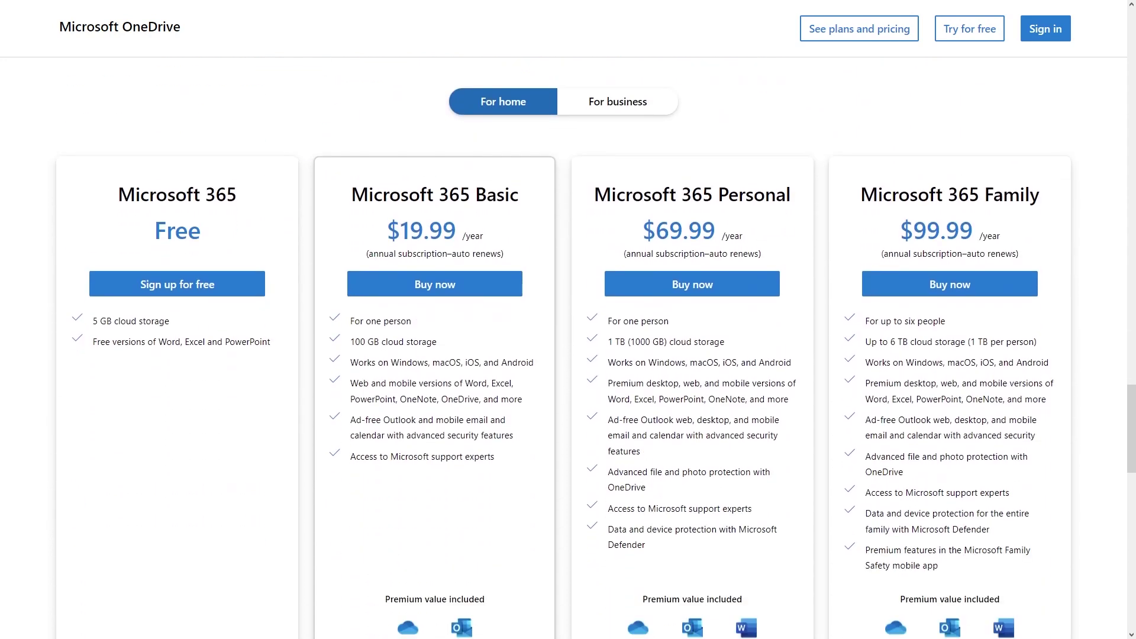
{"action": "scroll", "coordinate": [568, 320], "scroll_direction": "down", "scroll_amount": 1}
{"action": "scroll", "coordinate": [568, 320], "scroll_direction": "down", "scroll_amount": 1}
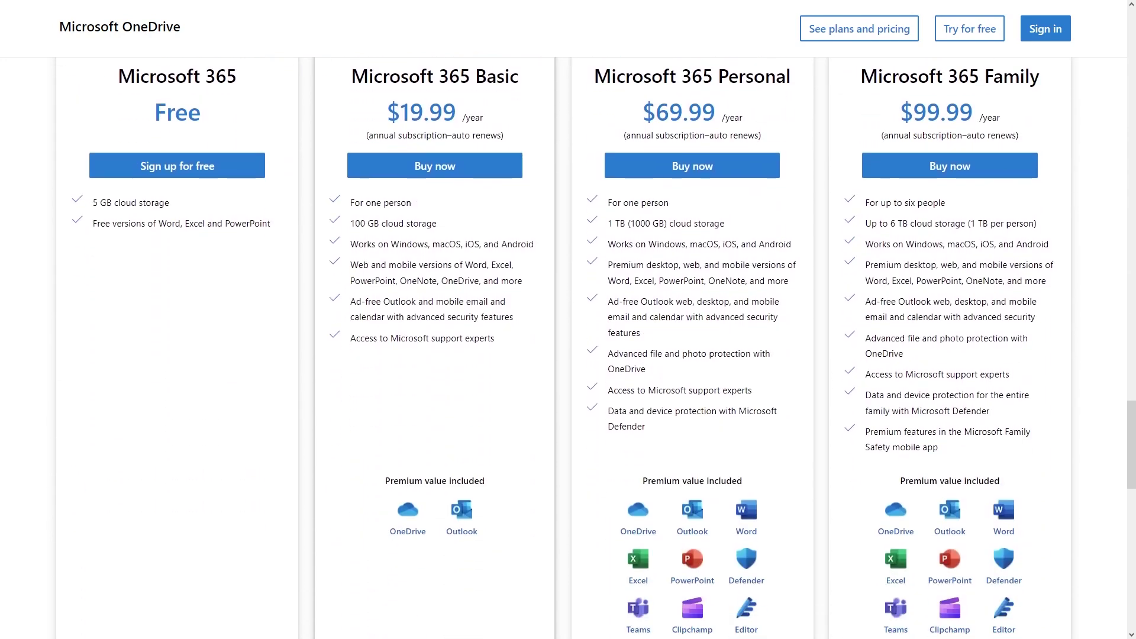